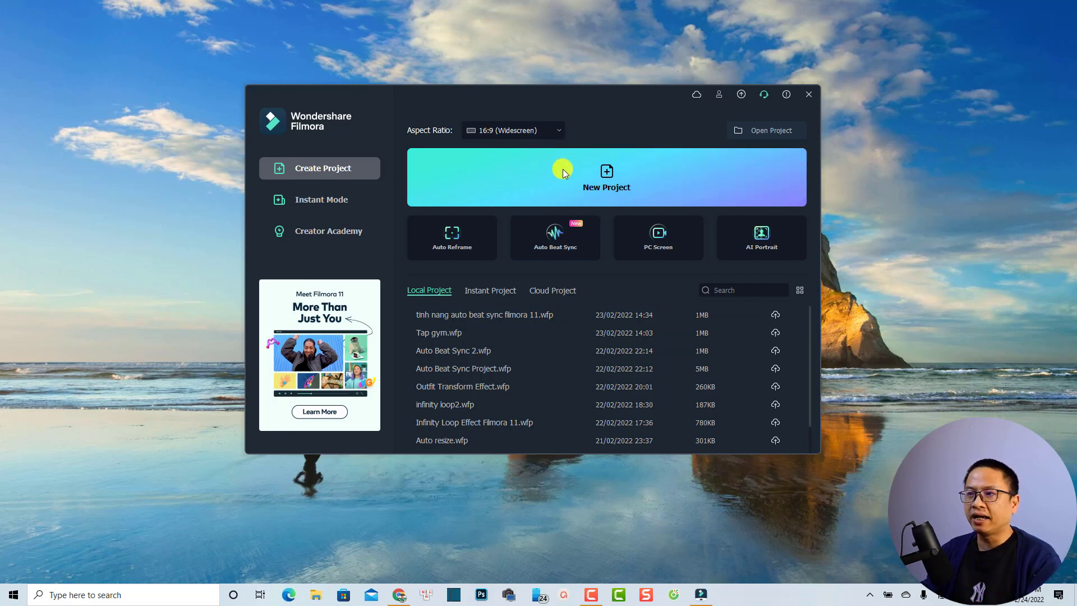
Step: Start a new empty project, dismiss the Message Center, and browse the 63 downloaded stock clips
click(609, 181)
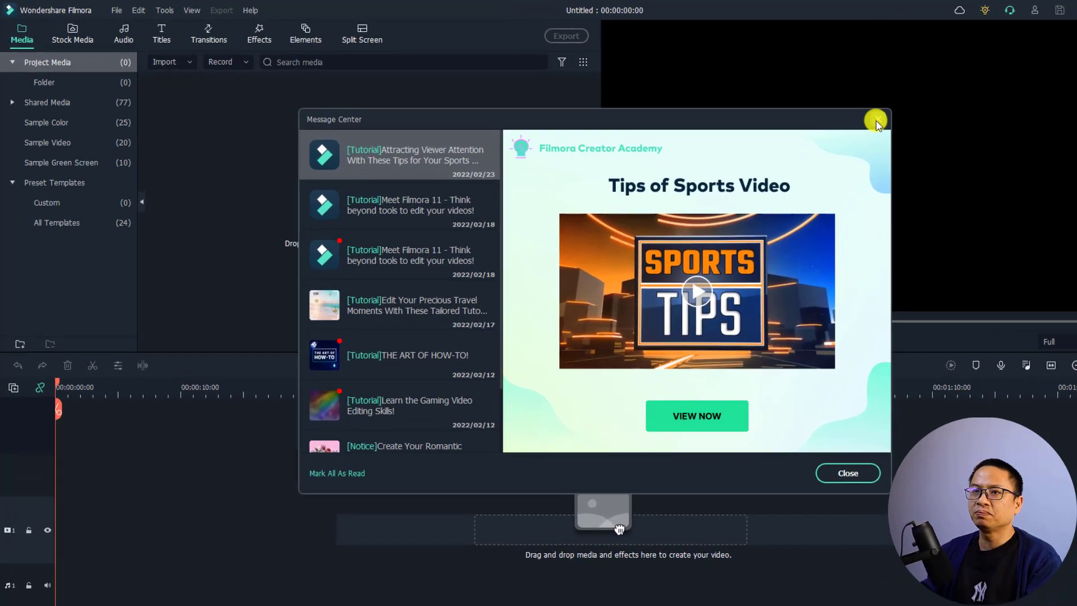
click(784, 107)
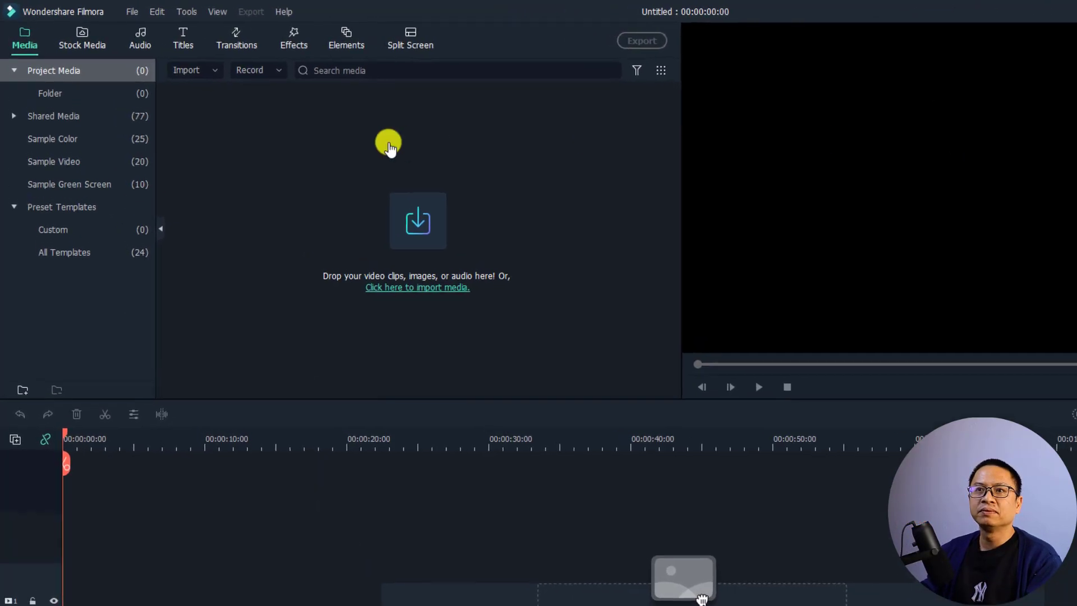
click(93, 50)
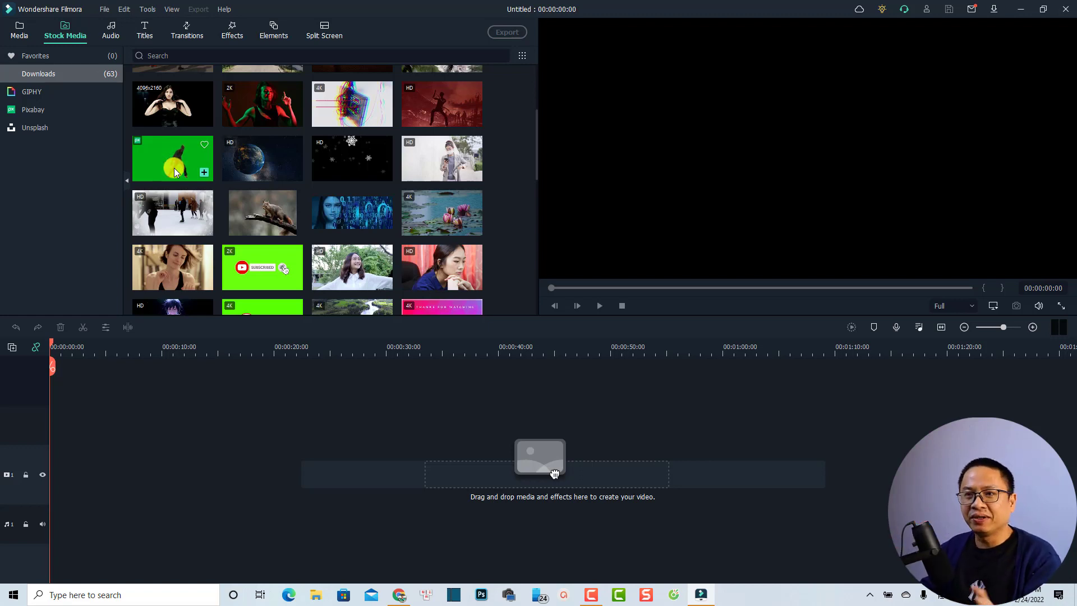
Step: Add the green-screen dancer clip, keep the 1920x1080 25fps project settings, preview it, and select it
double_click(204, 173)
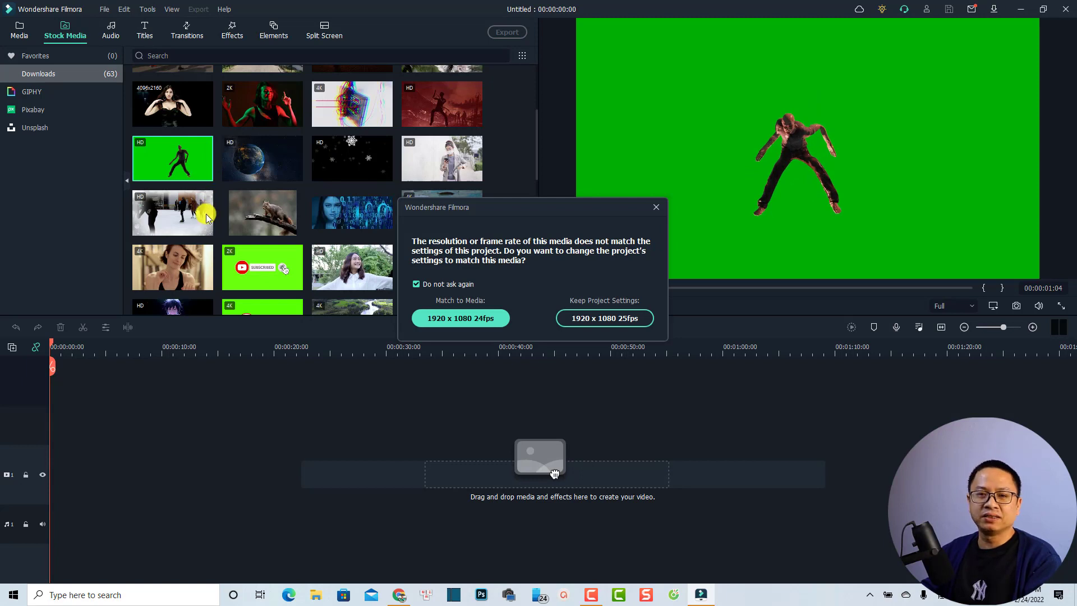
click(605, 317)
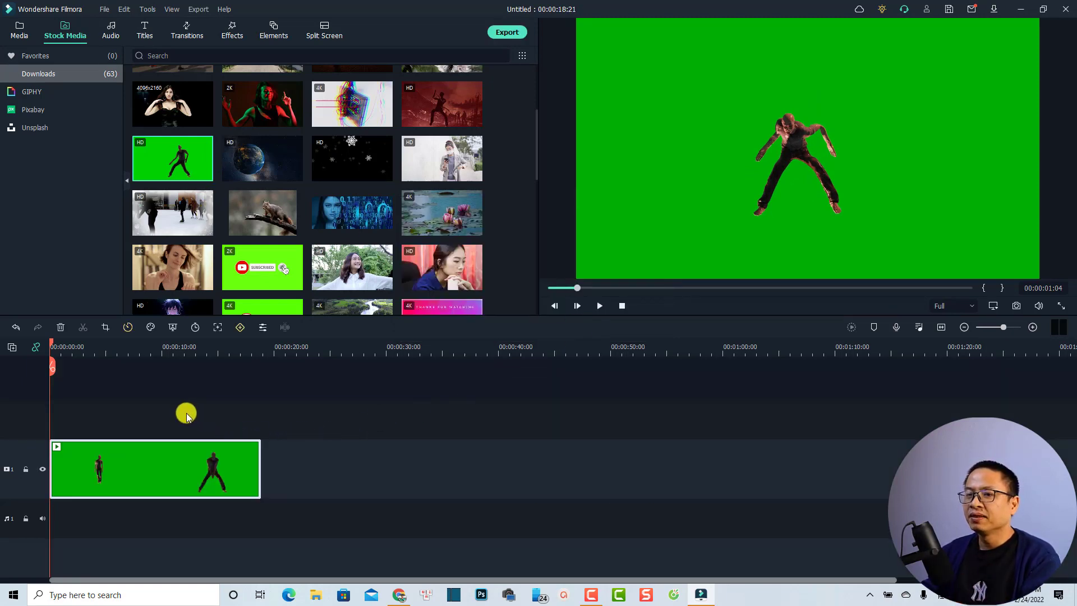
key(space)
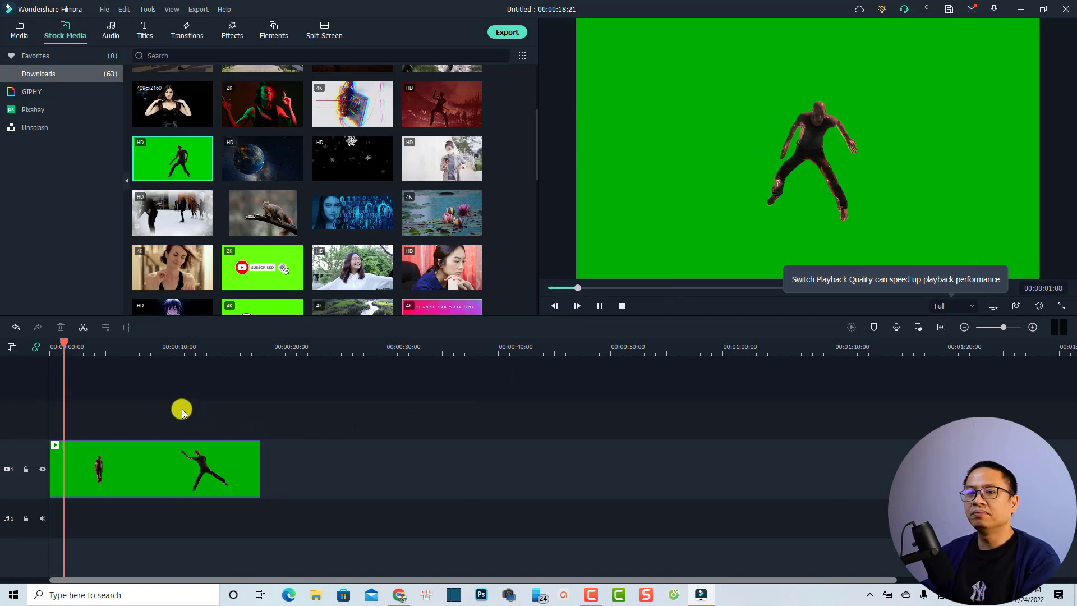
key(space)
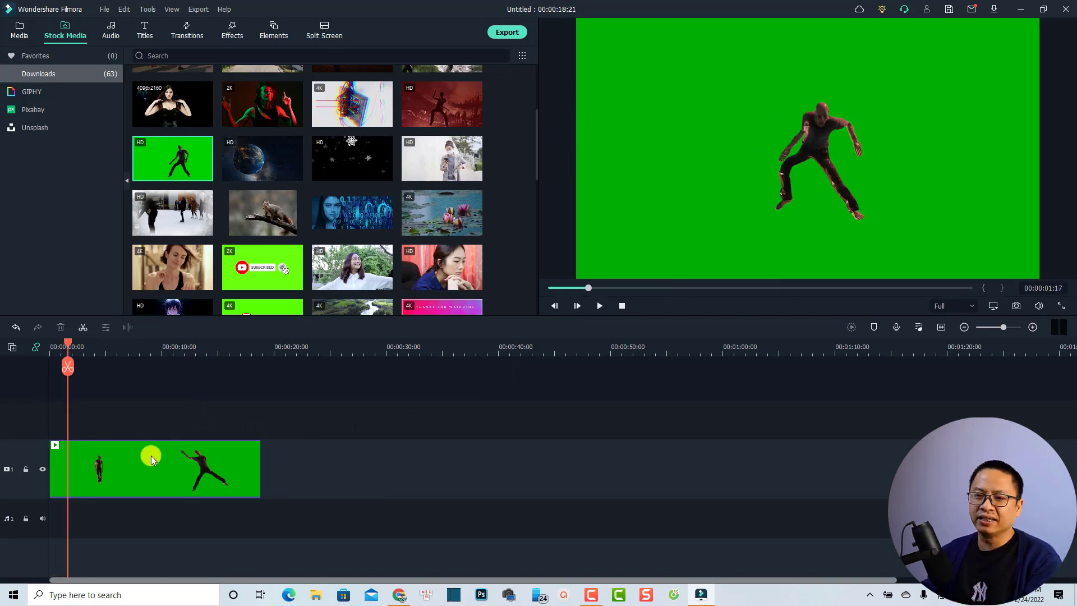
click(132, 463)
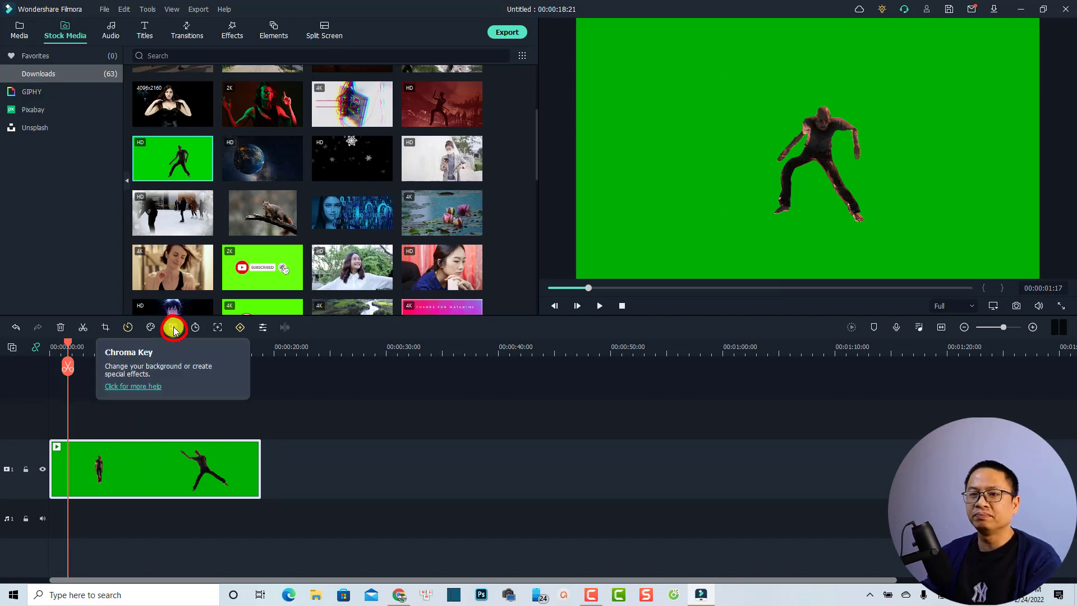
Step: Open Chroma Key for the dancer clip and sample the green background as the key colour
click(174, 328)
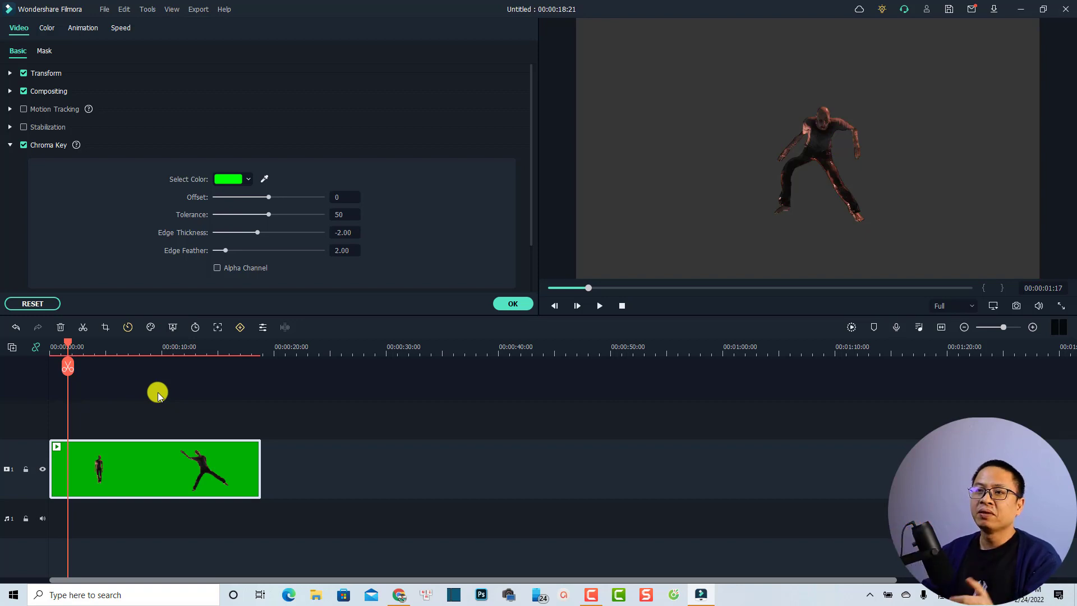
click(260, 179)
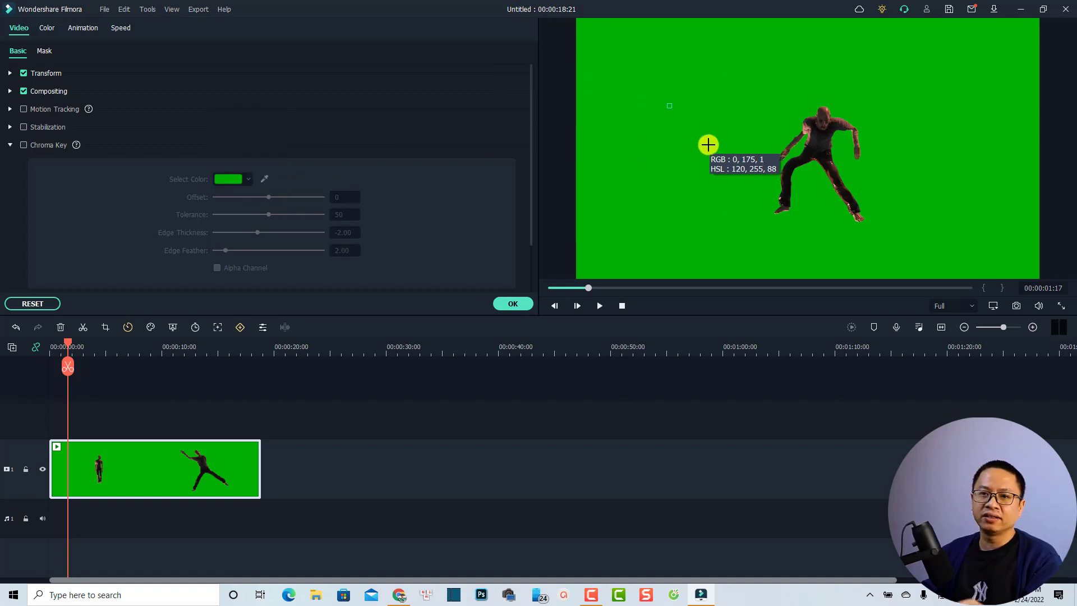
click(794, 134)
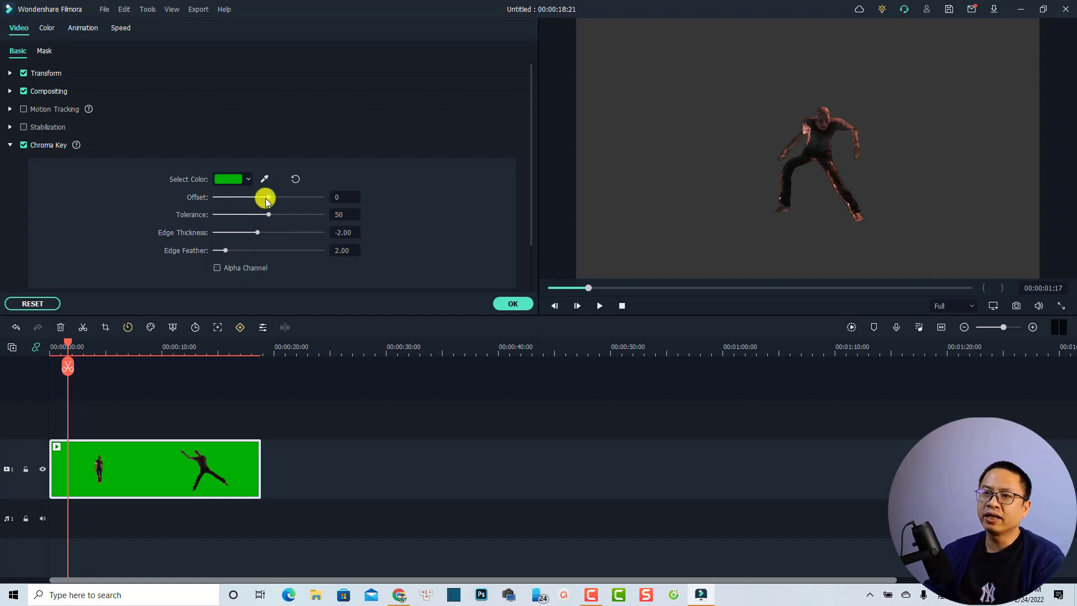
Step: Set offset 10, edge thickness -1.15 and feather 3.23, check the alpha matte, and confirm
drag(270, 199, 268, 213)
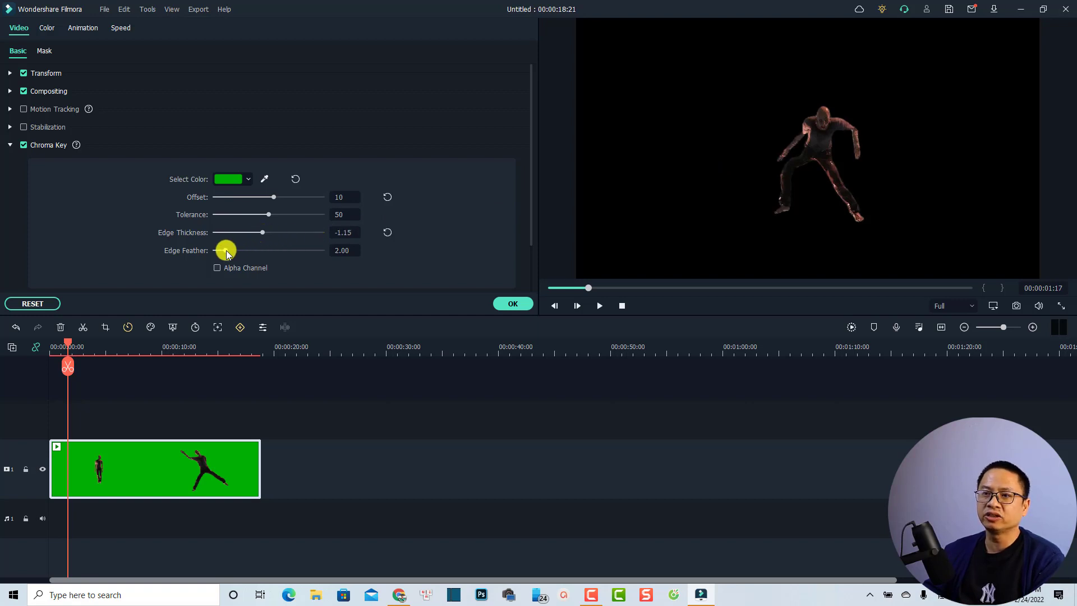
drag(227, 250, 232, 250)
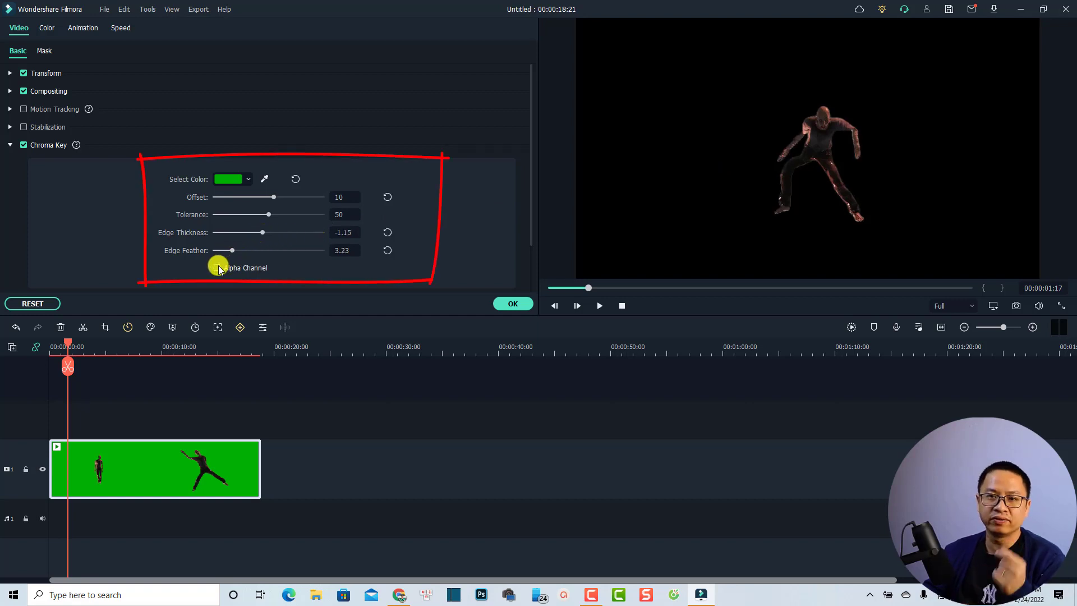
click(217, 268)
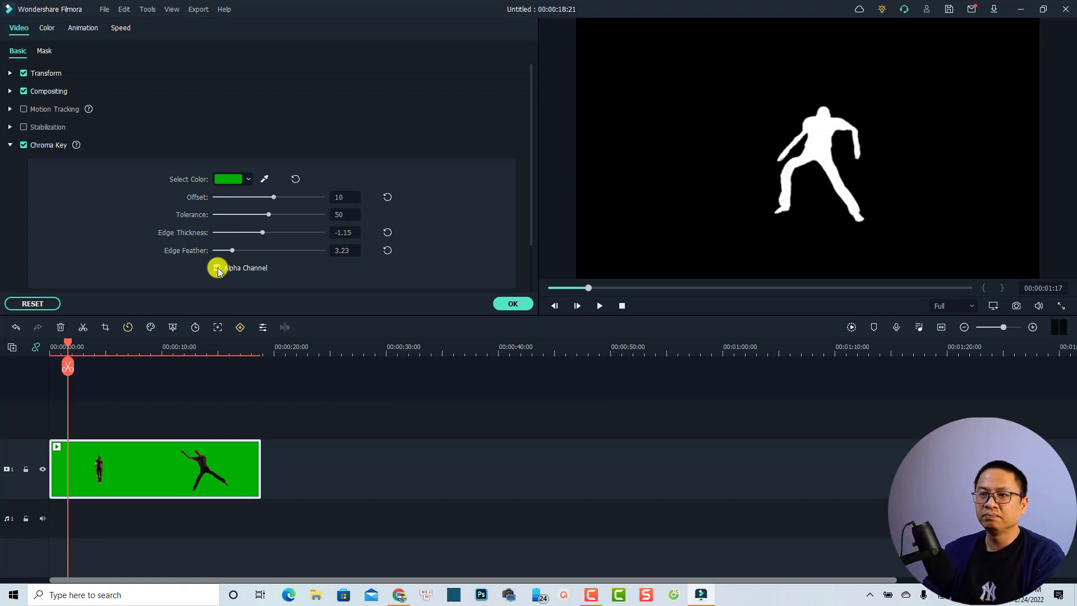
click(218, 268)
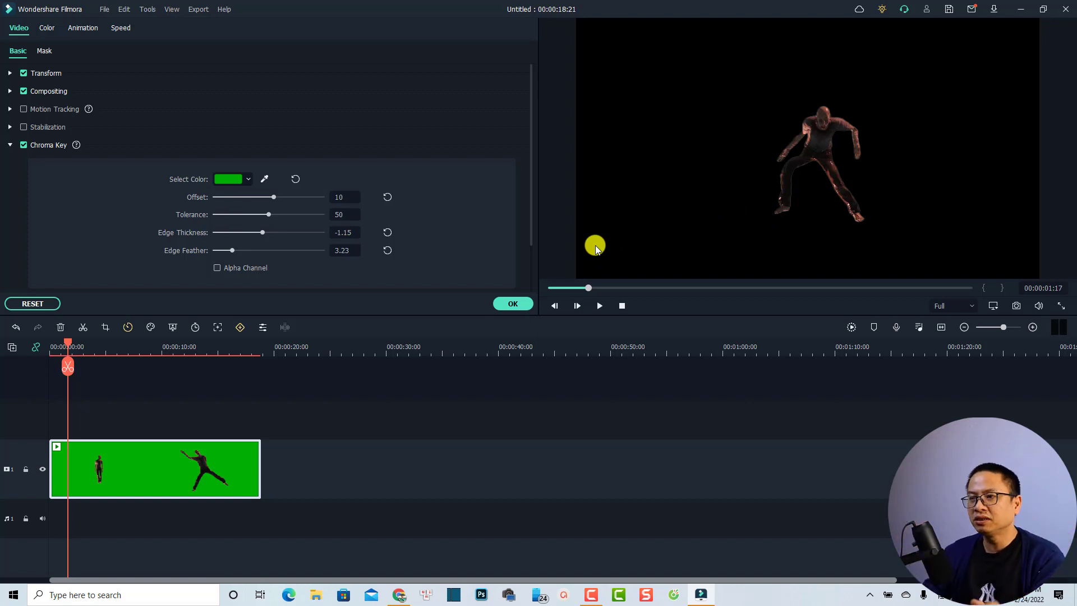
click(511, 303)
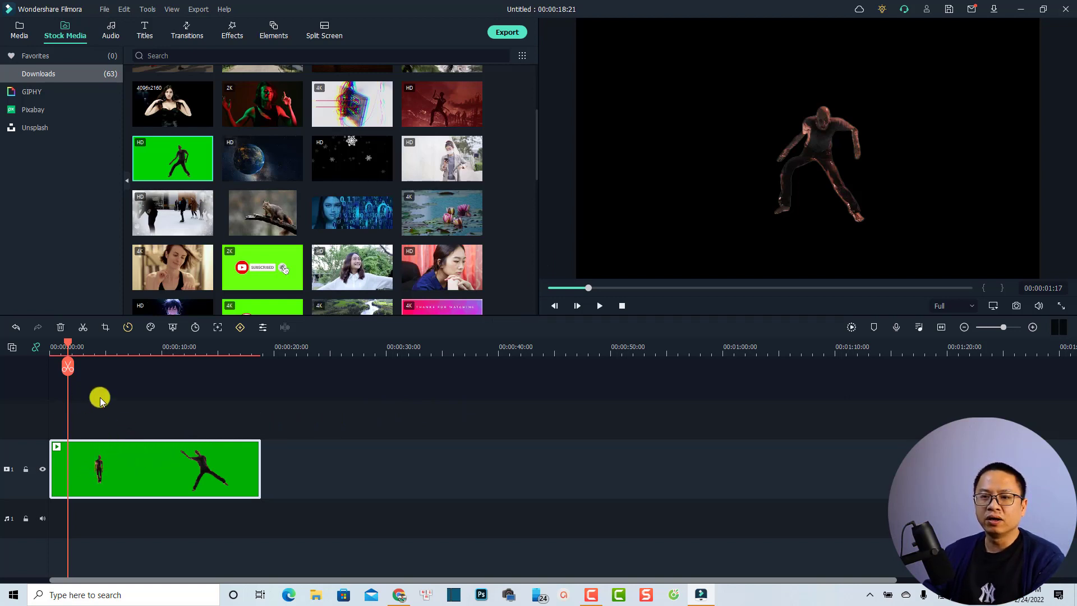
Step: Move the dancer clip to the upper track and import MVI_4669.MP4 from the 2022_02_22 folder
drag(96, 461, 94, 412)
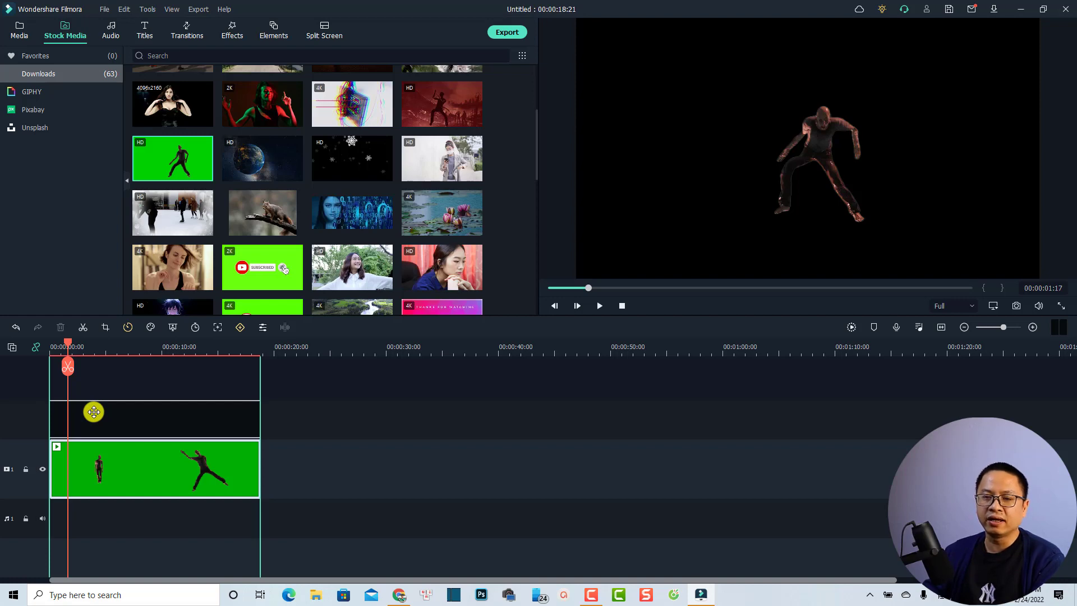
drag(93, 412, 93, 411)
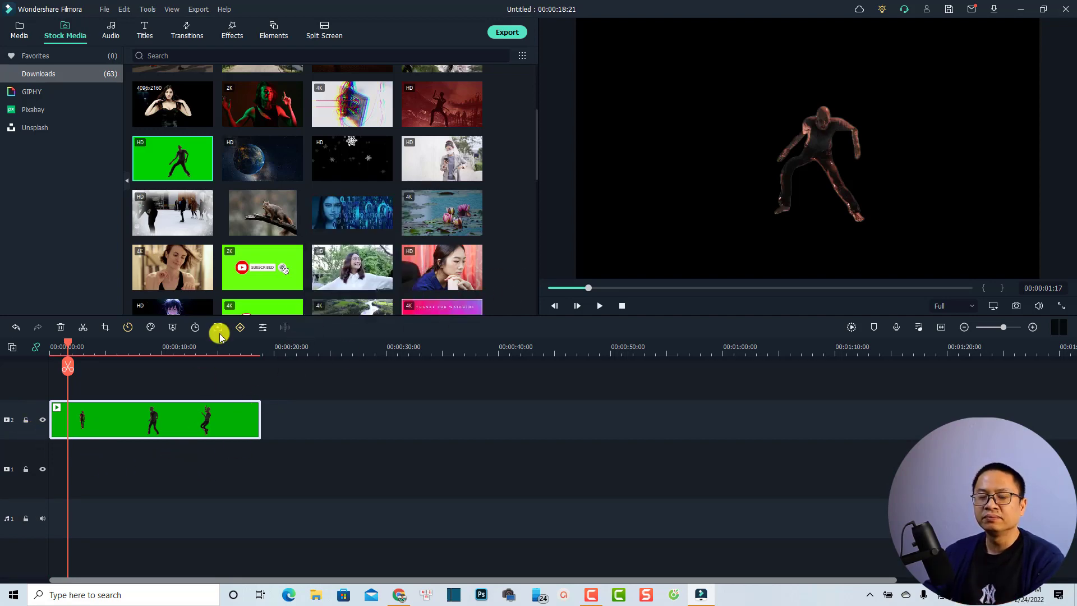
click(19, 32)
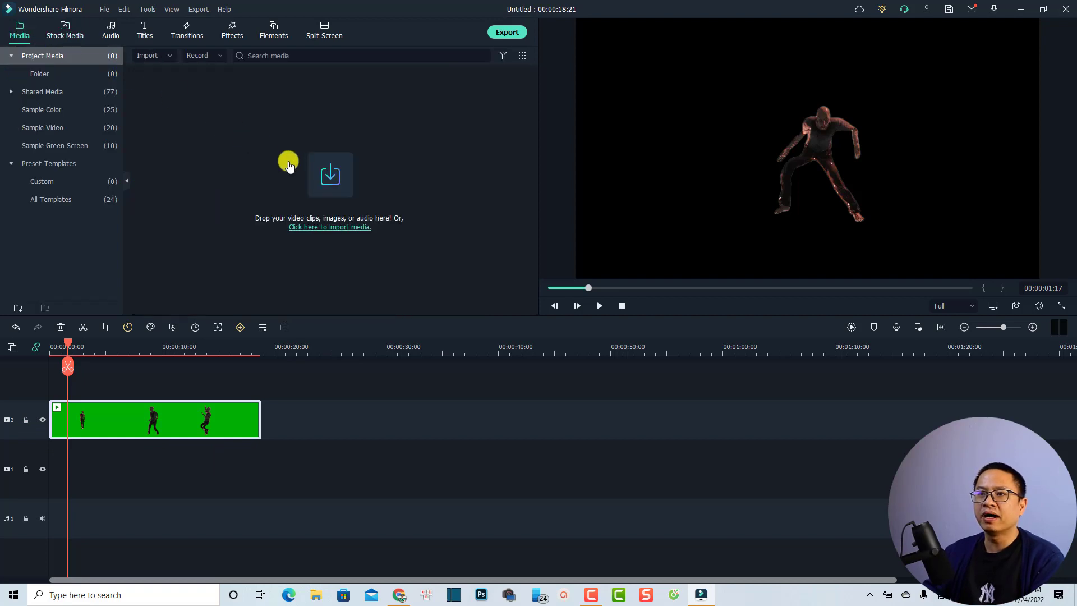
click(327, 175)
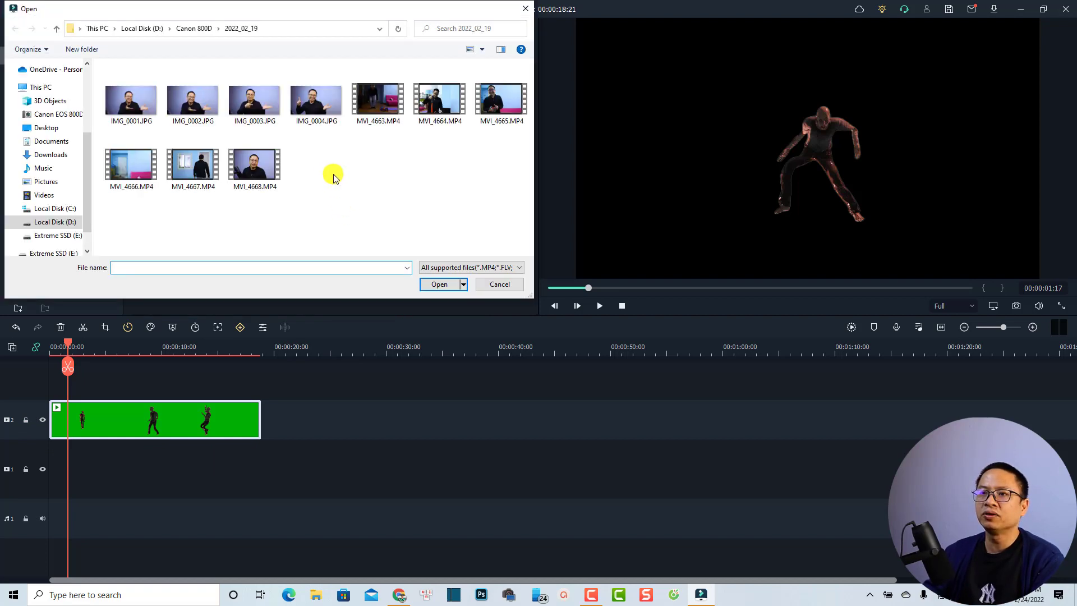
click(194, 27)
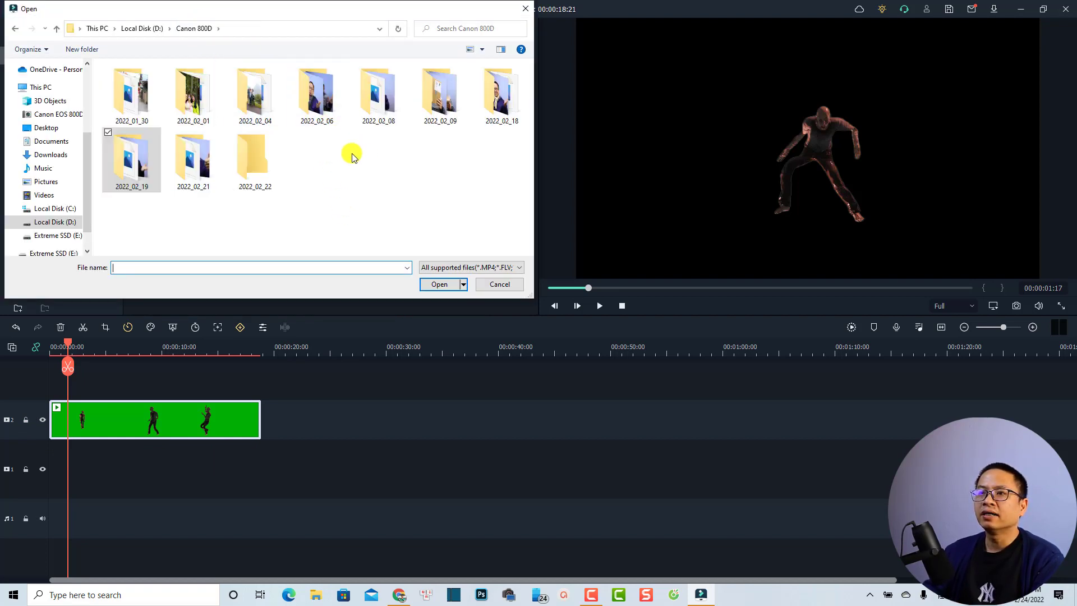
double_click(255, 169)
click(133, 101)
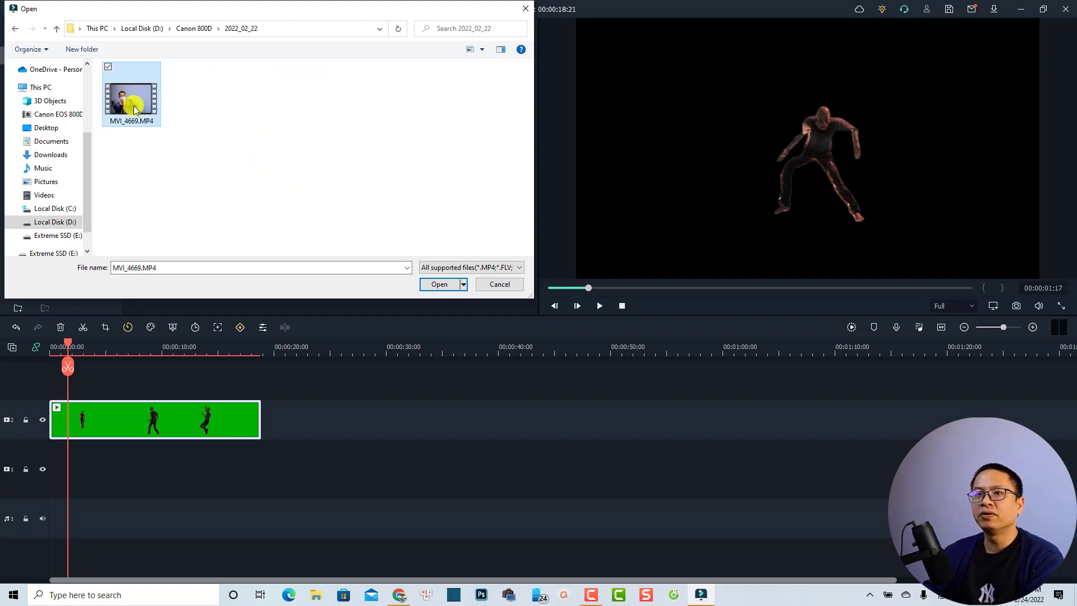
click(440, 285)
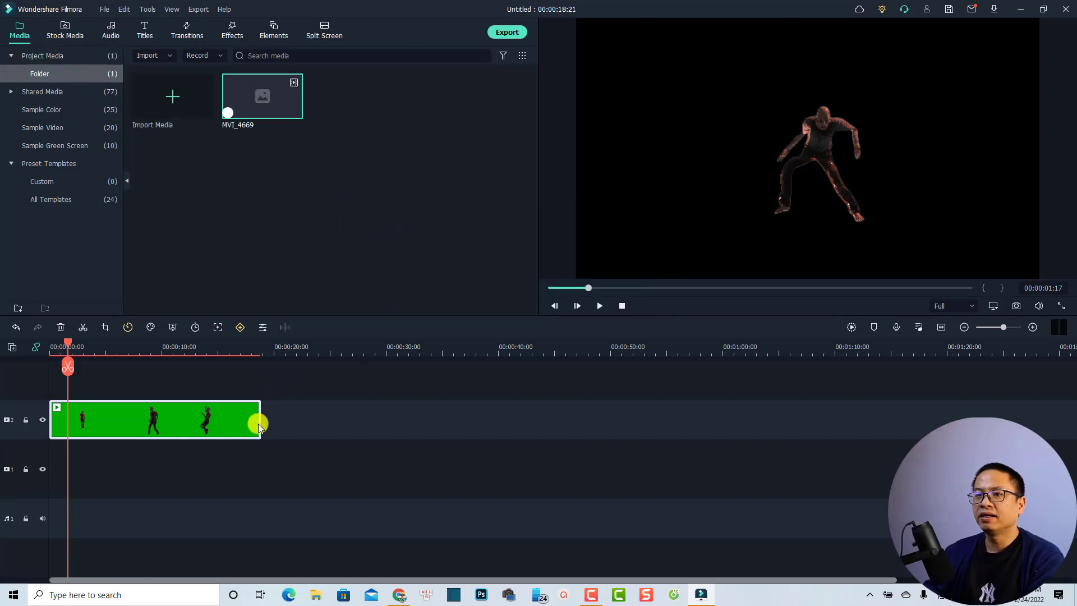
right_click(275, 110)
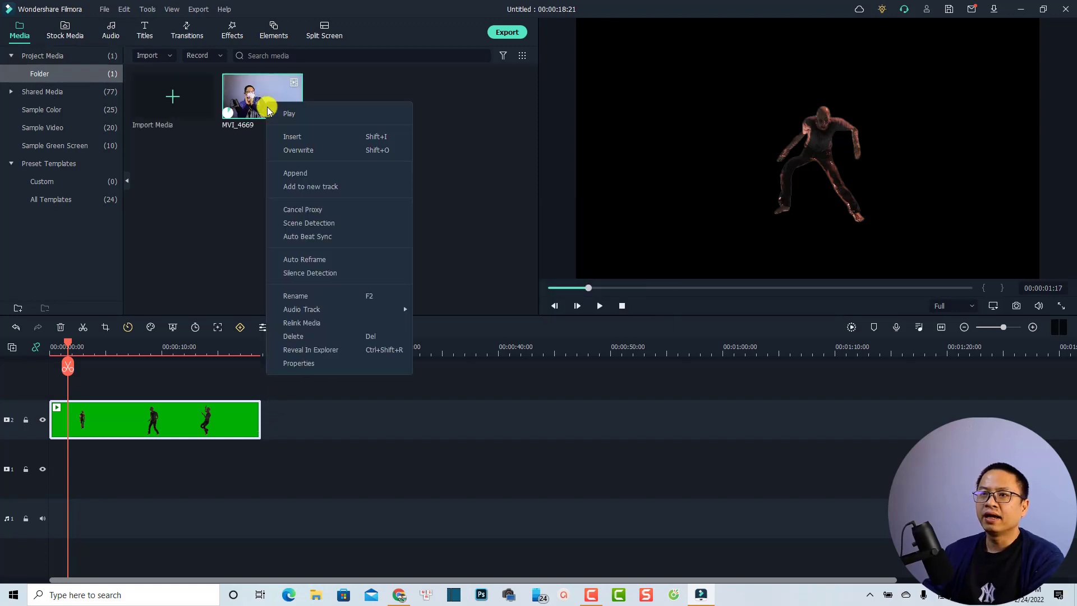
click(303, 212)
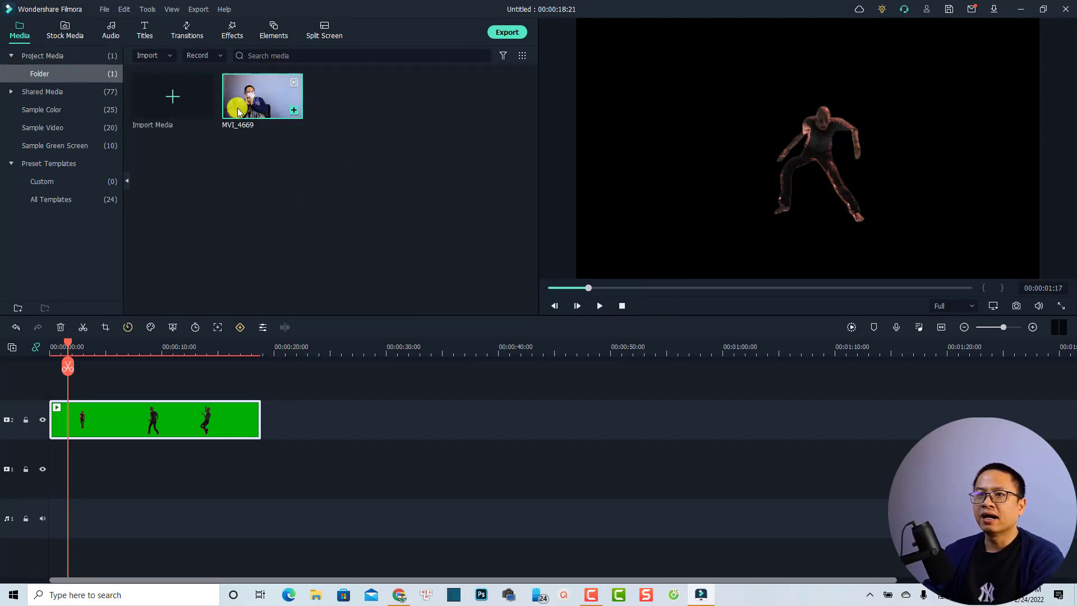
Step: Place MVI_4669 on the track below the dancer and preview the composite
mouse_move(252, 97)
mouse_down()
mouse_move(316, 455)
mouse_move(38, 467)
mouse_up()
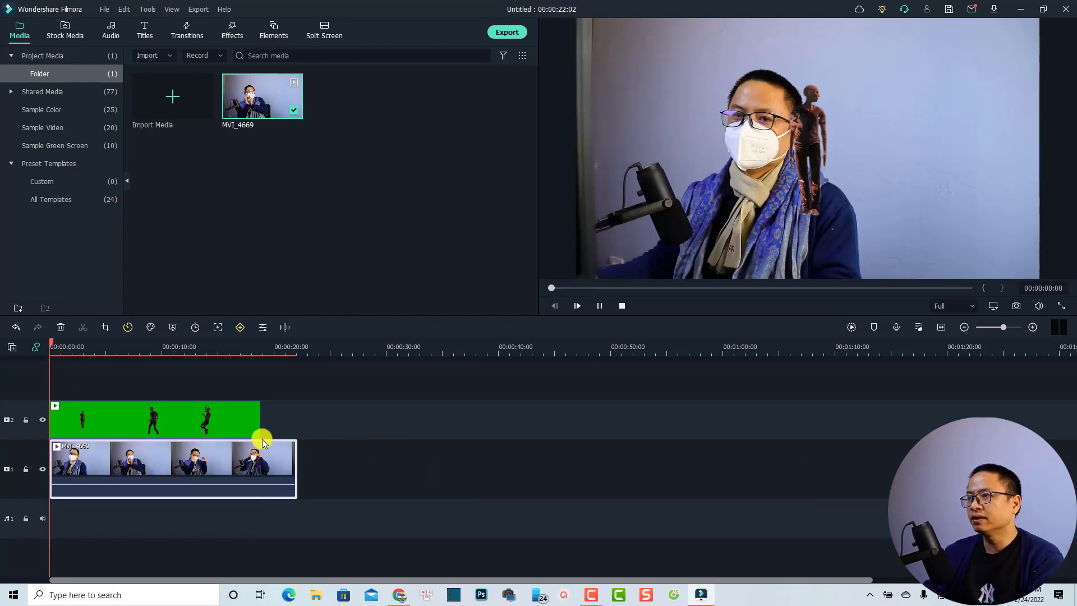
key(space)
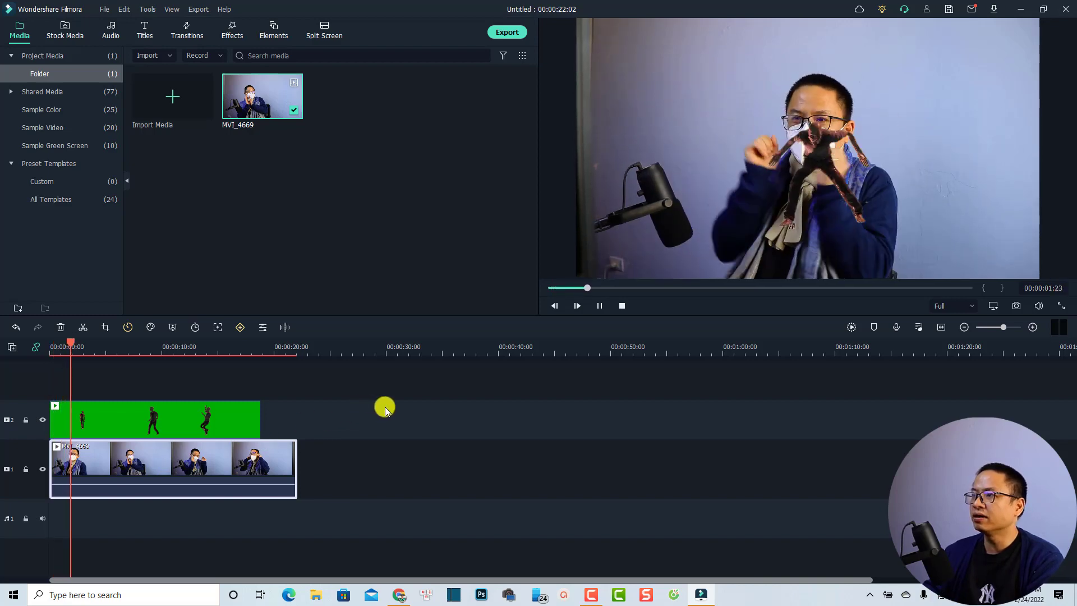
key(space)
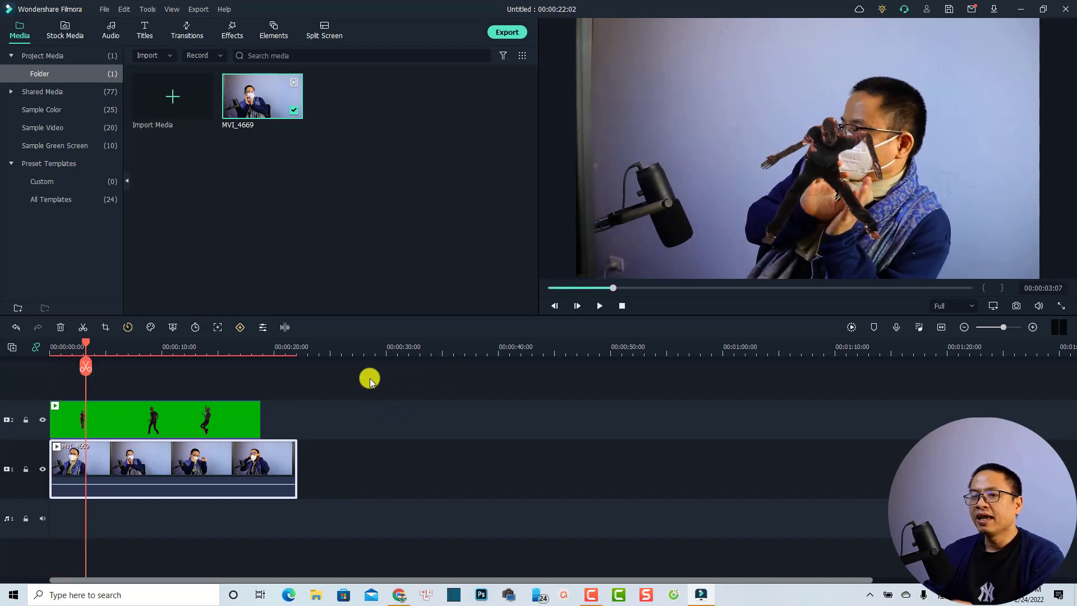
Step: Shrink the dancer and move it up-left over the webcam scene, then preview and reselect it
click(117, 419)
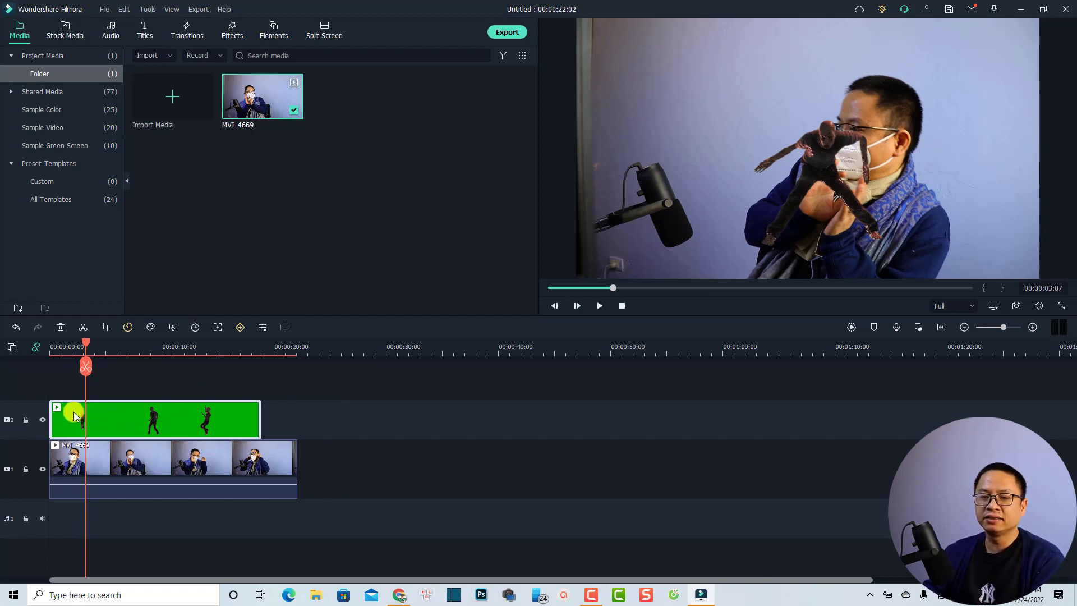
click(817, 179)
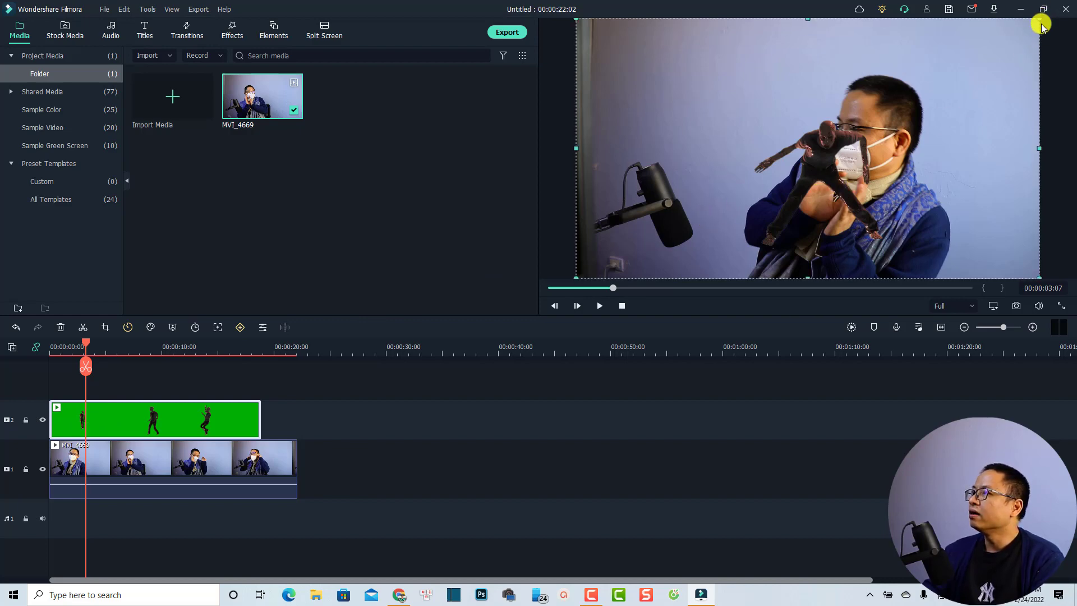
drag(1038, 23, 908, 107)
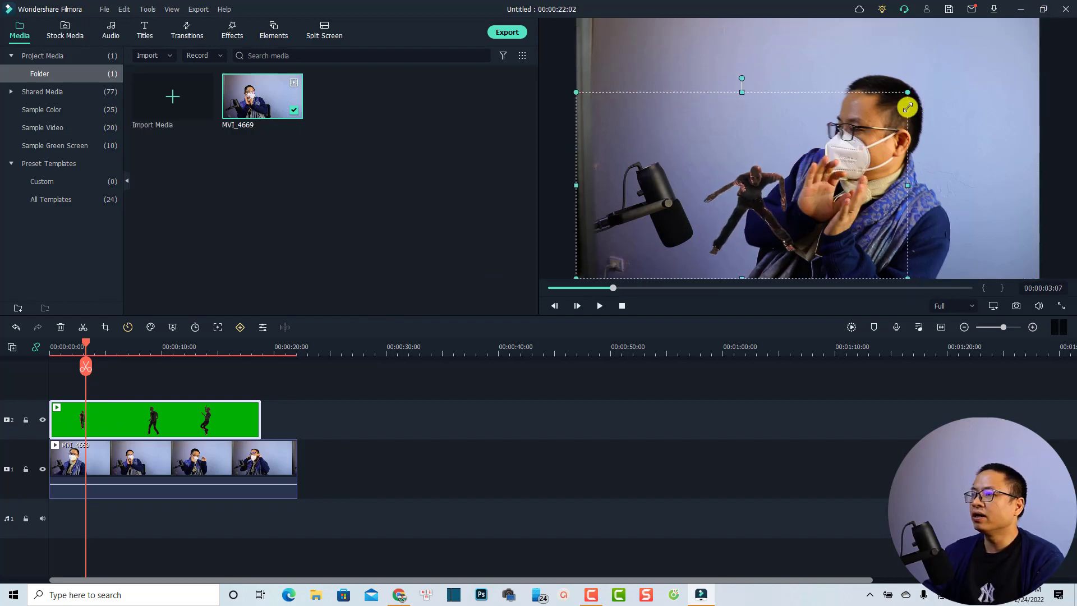
drag(751, 204, 703, 165)
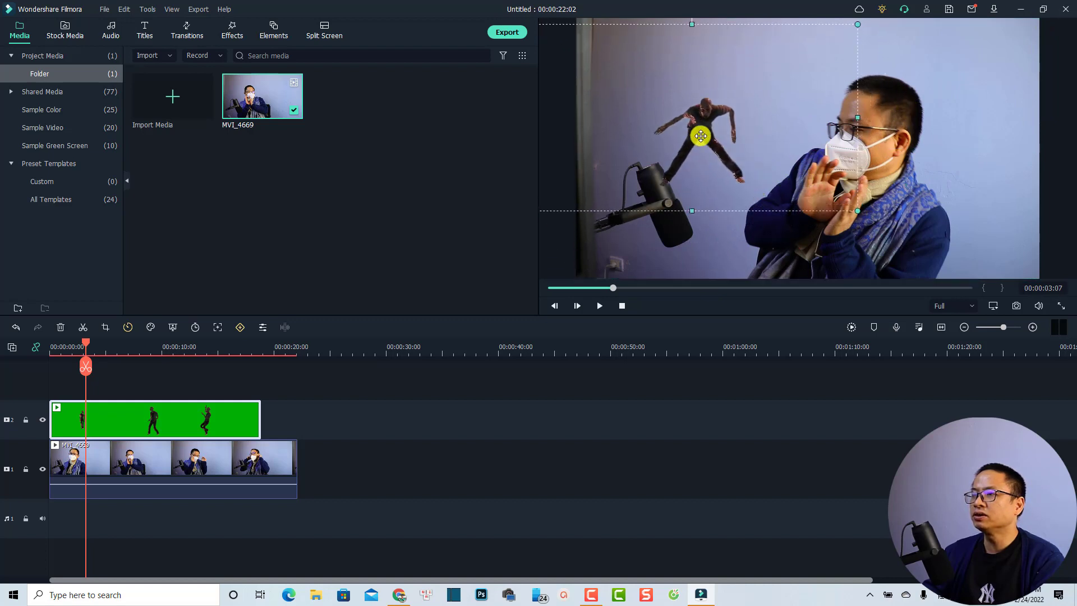
click(158, 384)
key(space)
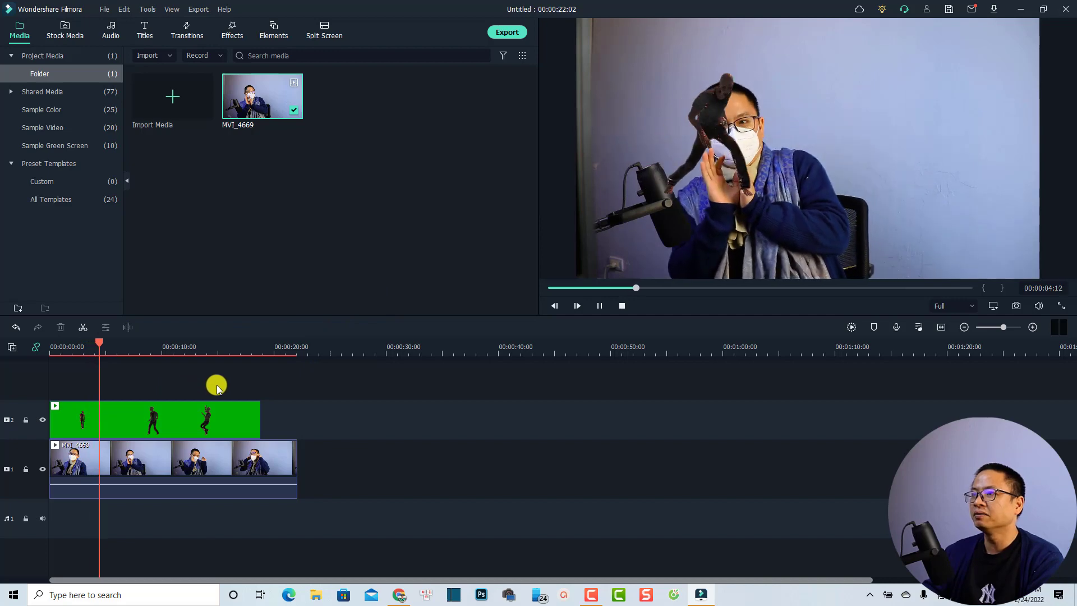
key(space)
click(156, 423)
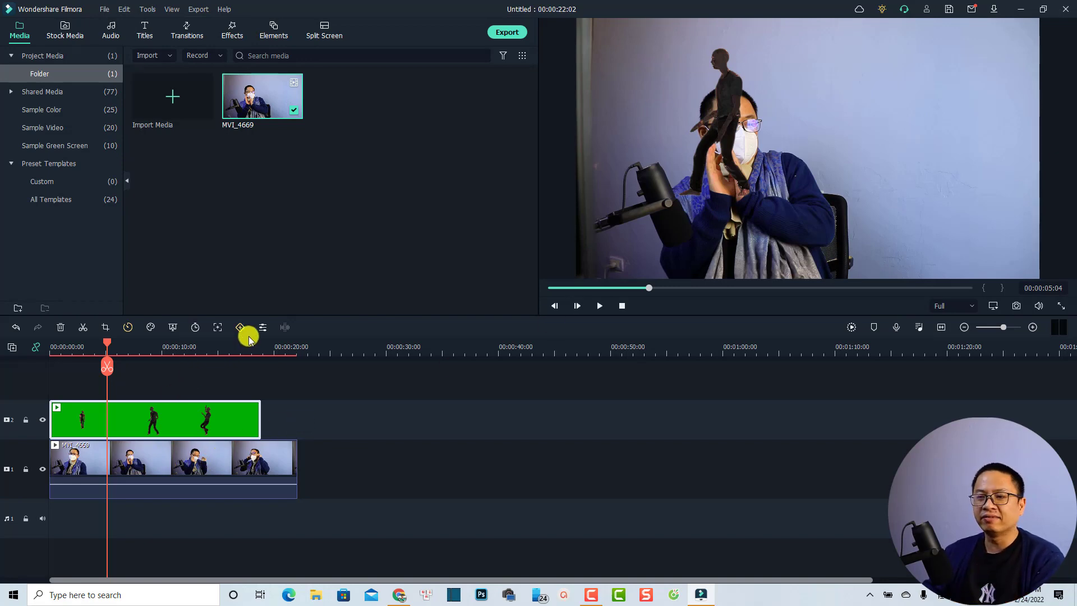
Step: In the dancer's animation keyframe settings, shrink it to 49.39% at 00:05
double_click(92, 425)
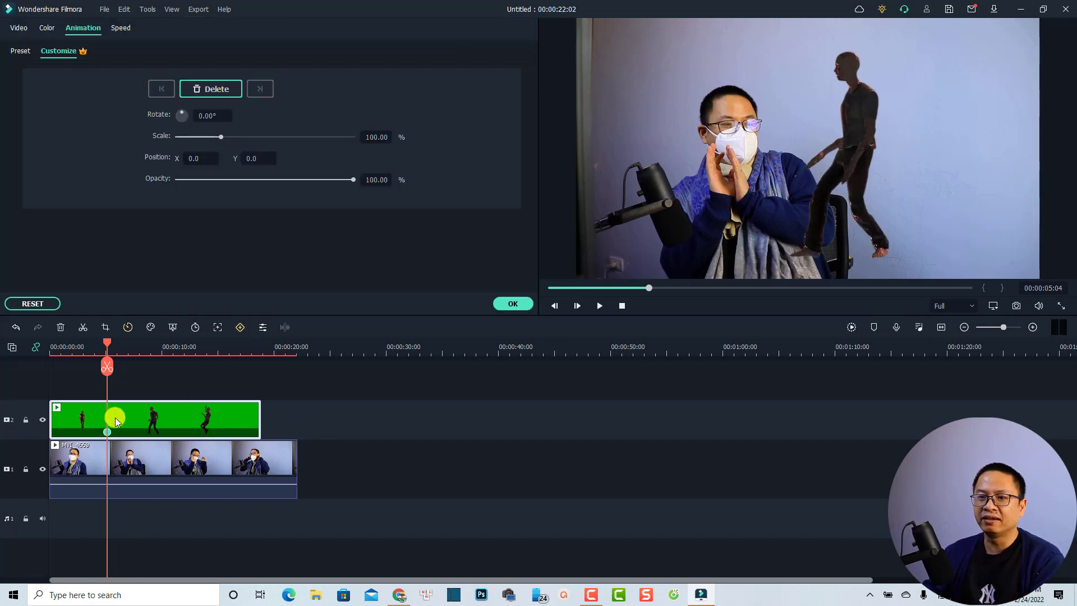
click(841, 167)
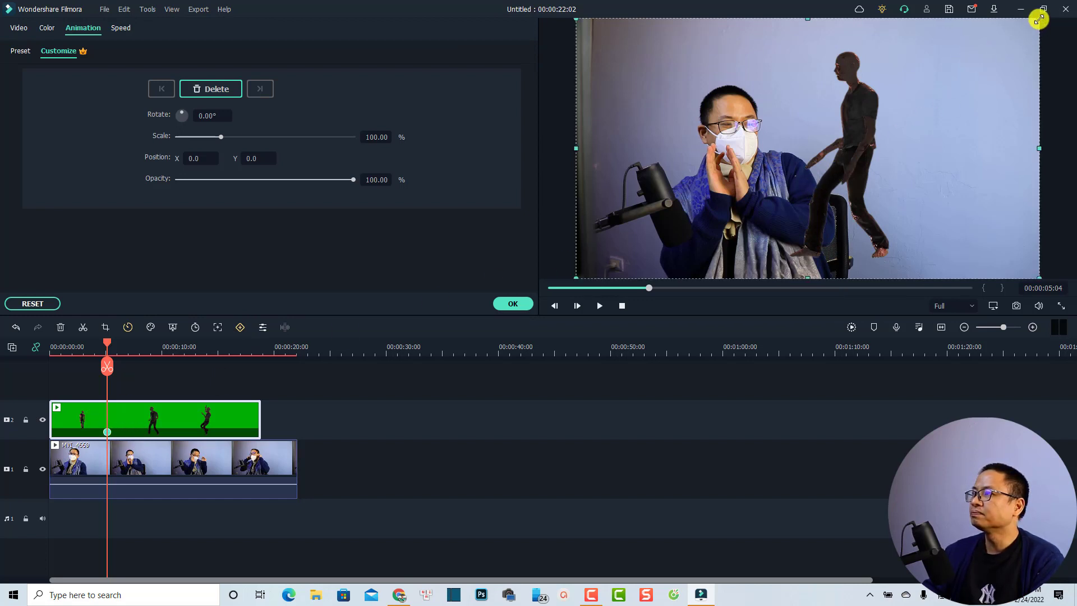
mouse_move(1037, 20)
mouse_down()
mouse_move(762, 198)
mouse_move(702, 133)
mouse_up()
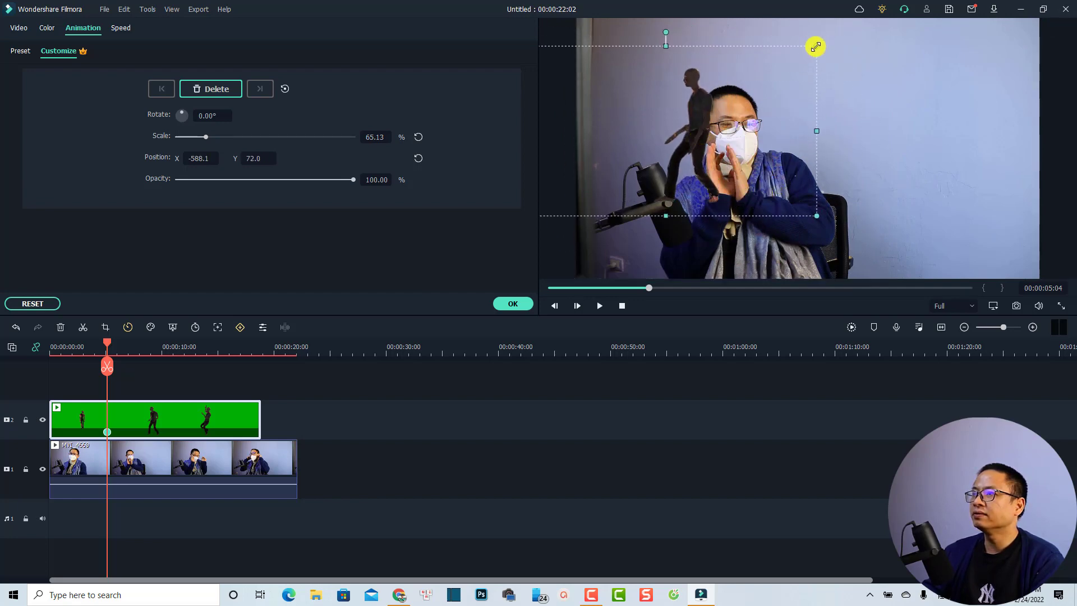
drag(816, 47, 744, 88)
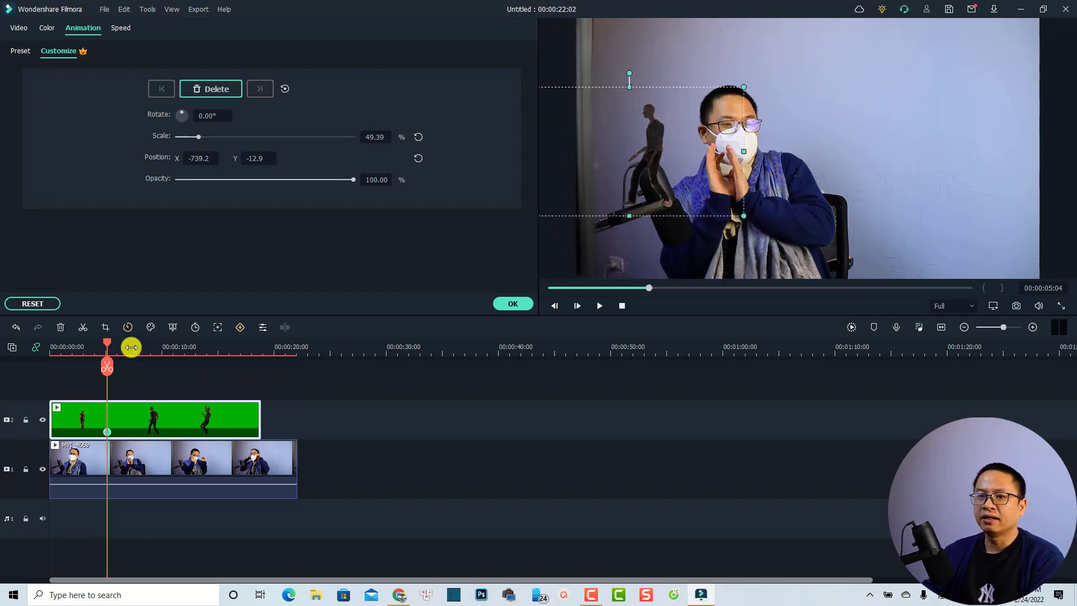
Step: Add a 00:10 keyframe with the dancer moved to the presenter's right, and confirm
drag(108, 347, 166, 347)
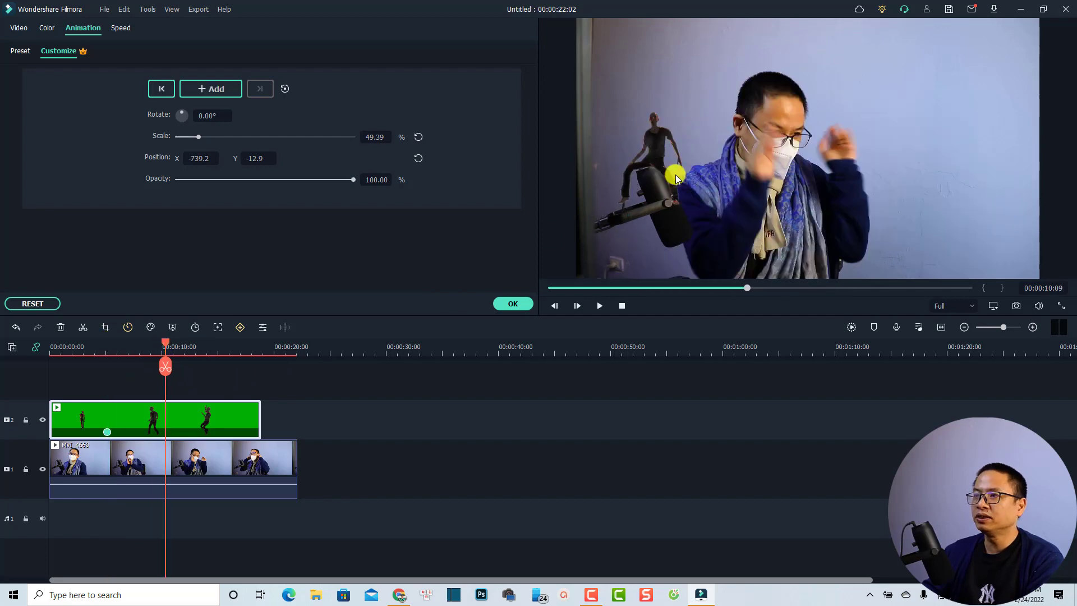
drag(659, 157, 948, 164)
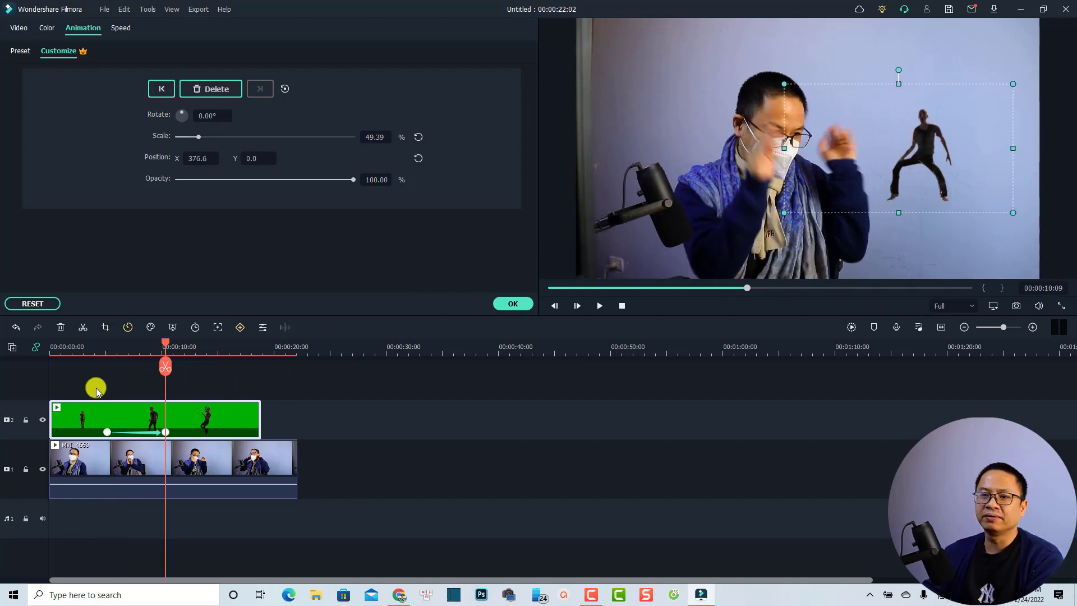
click(71, 351)
click(383, 418)
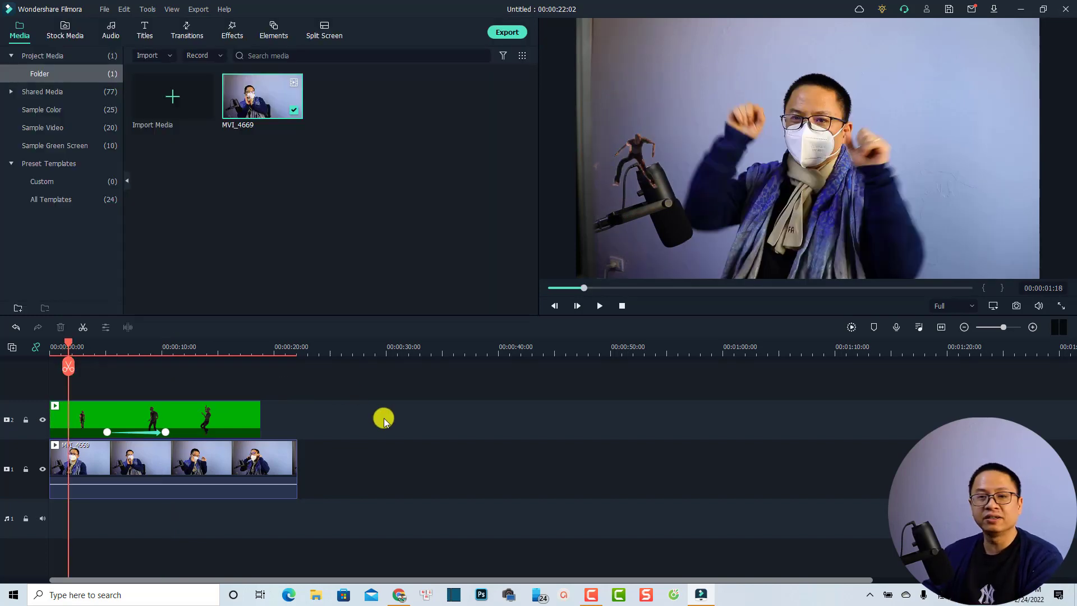
key(space)
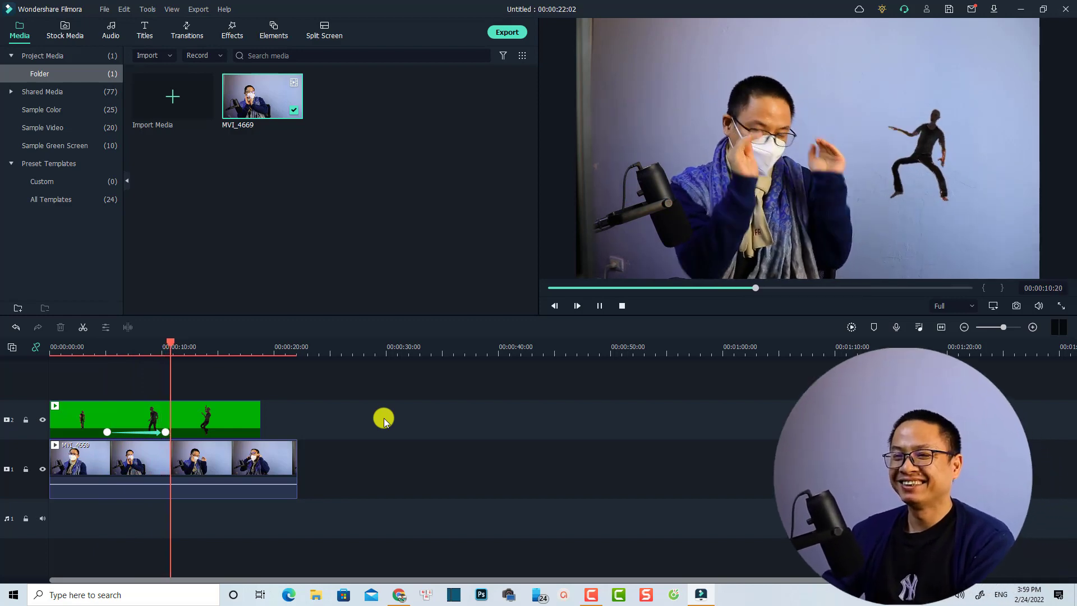
key(space)
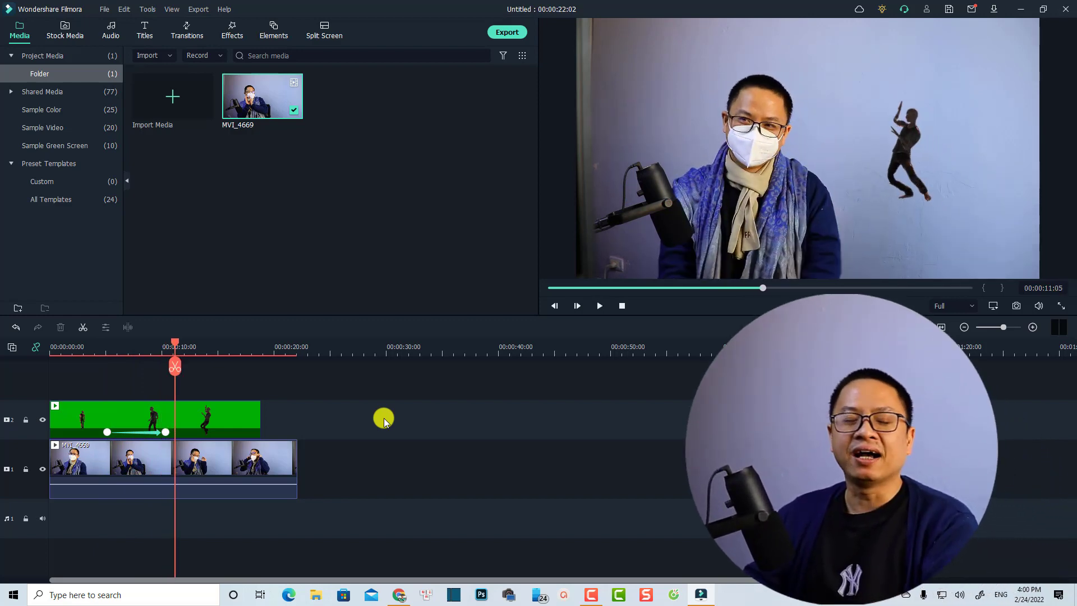